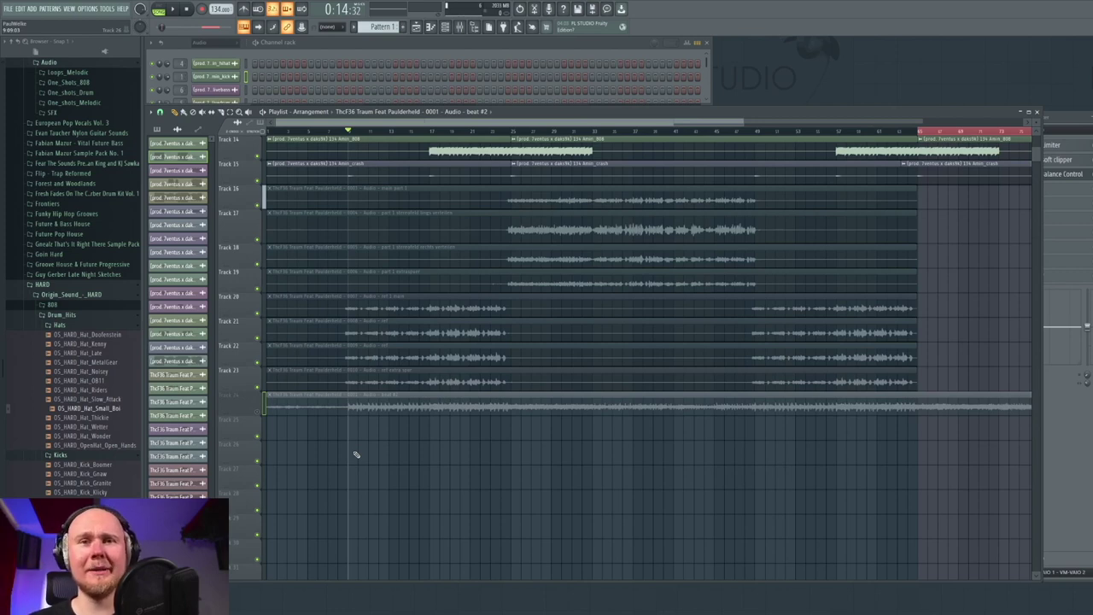
Play a few seconds of the arrangement from the bar 9 marker, and show the beat tracks starting from Track 1 in the playlist.
key("space")
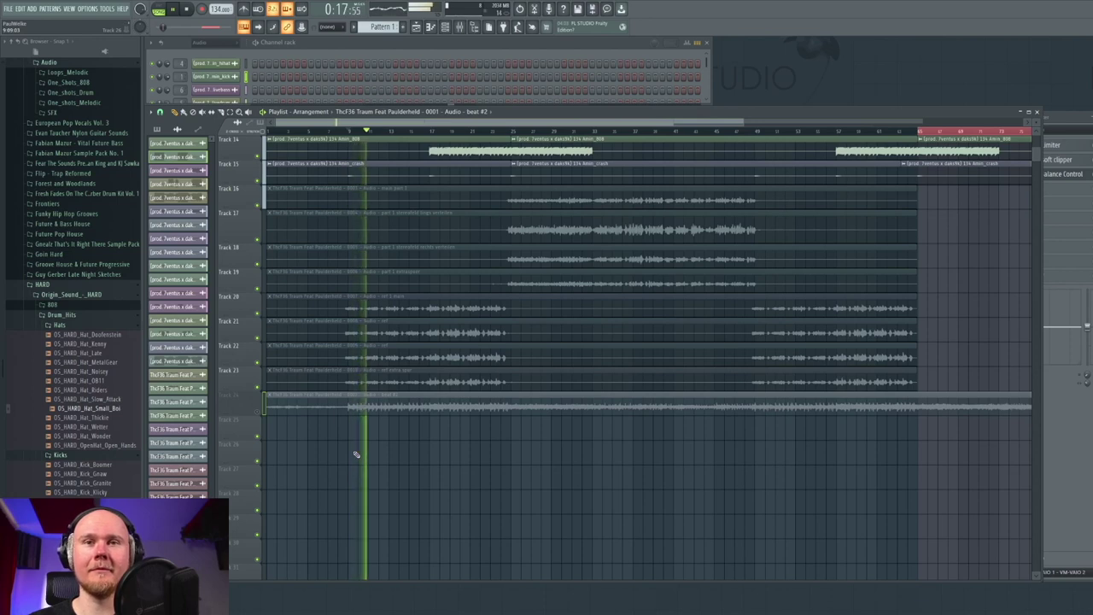
key("space")
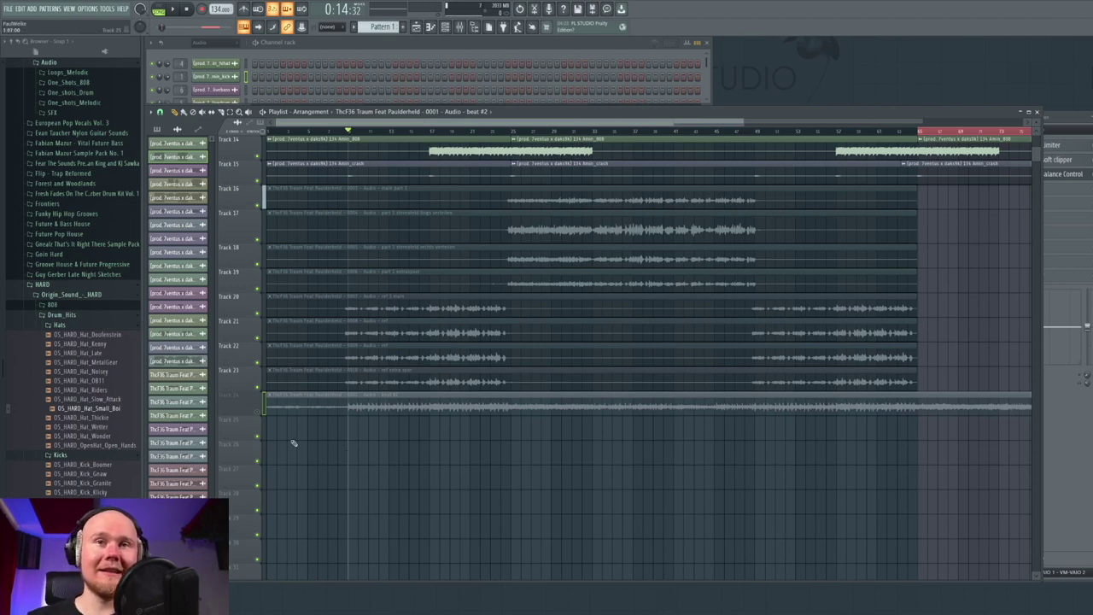
scroll(273, 384, "up", 5)
scroll(282, 373, "up", 7)
scroll(380, 368, "up", 1)
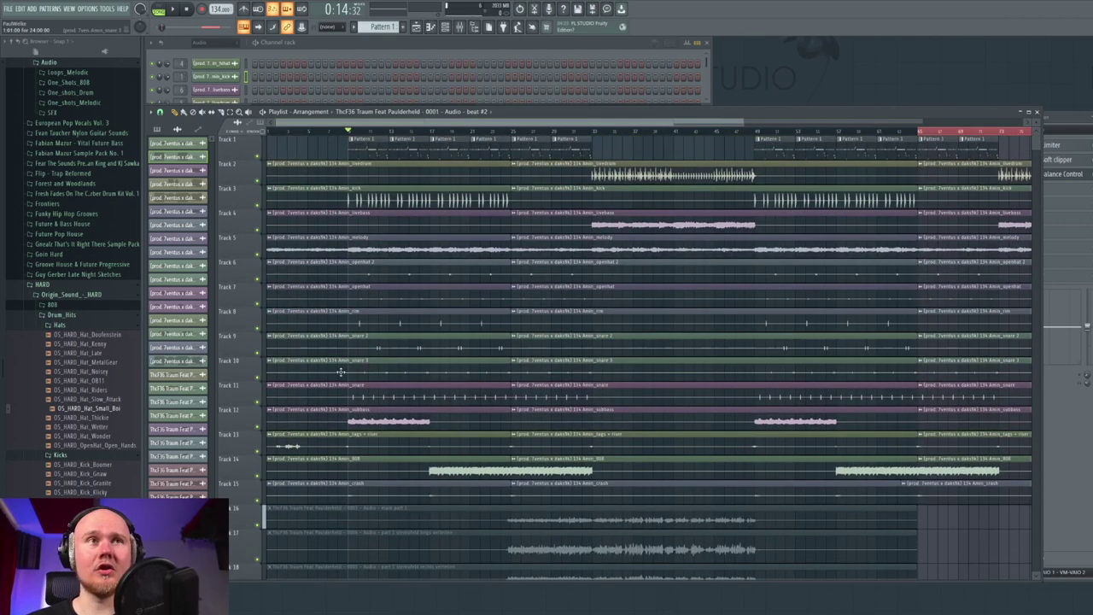
Open the mixer and inspect the Fruity Limiter and Fruity soft clipper settings on the Master track.
left_click(462, 28)
left_click_drag(773, 118, 492, 101)
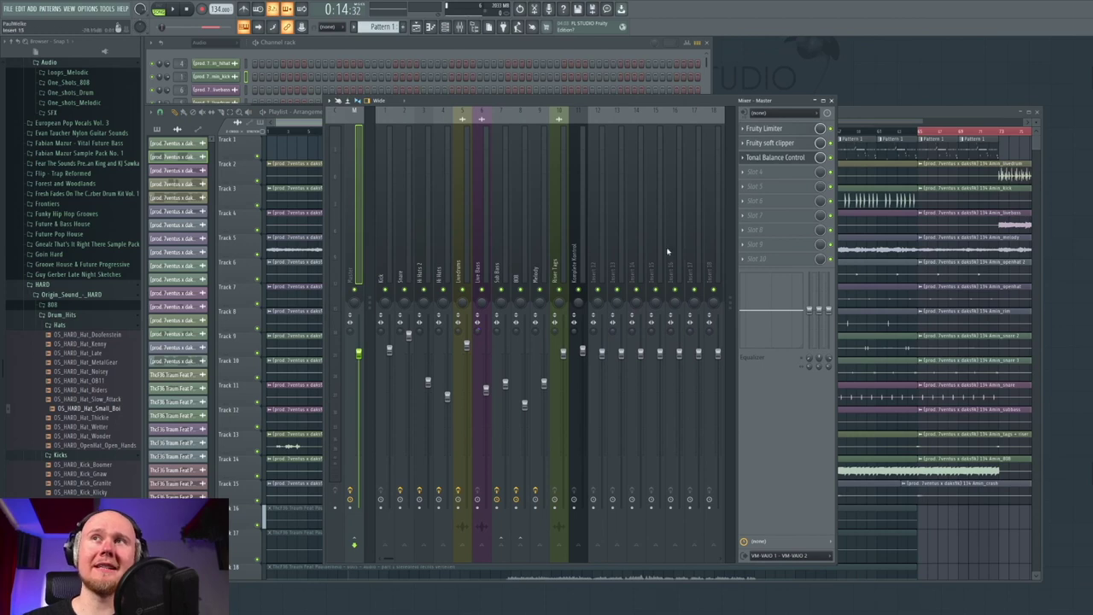
left_click(766, 128)
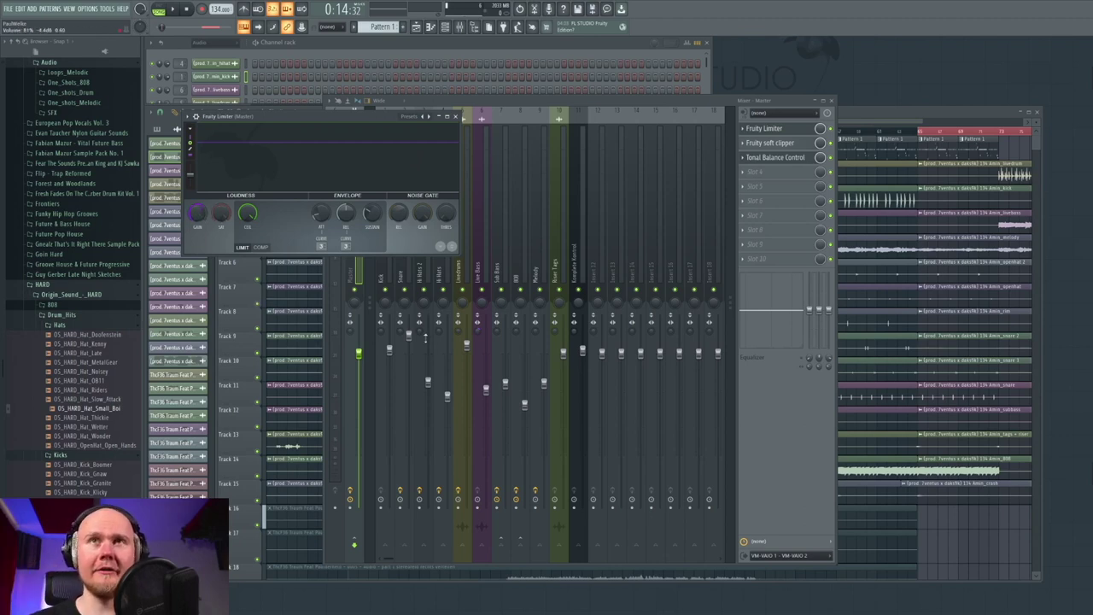
left_click(454, 118)
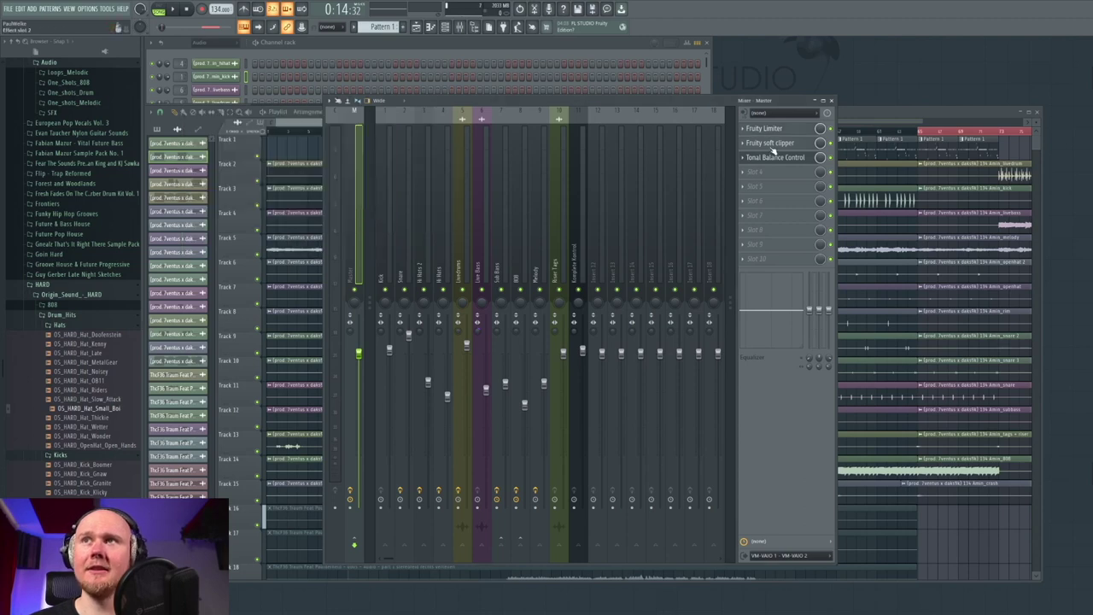
left_click(769, 143)
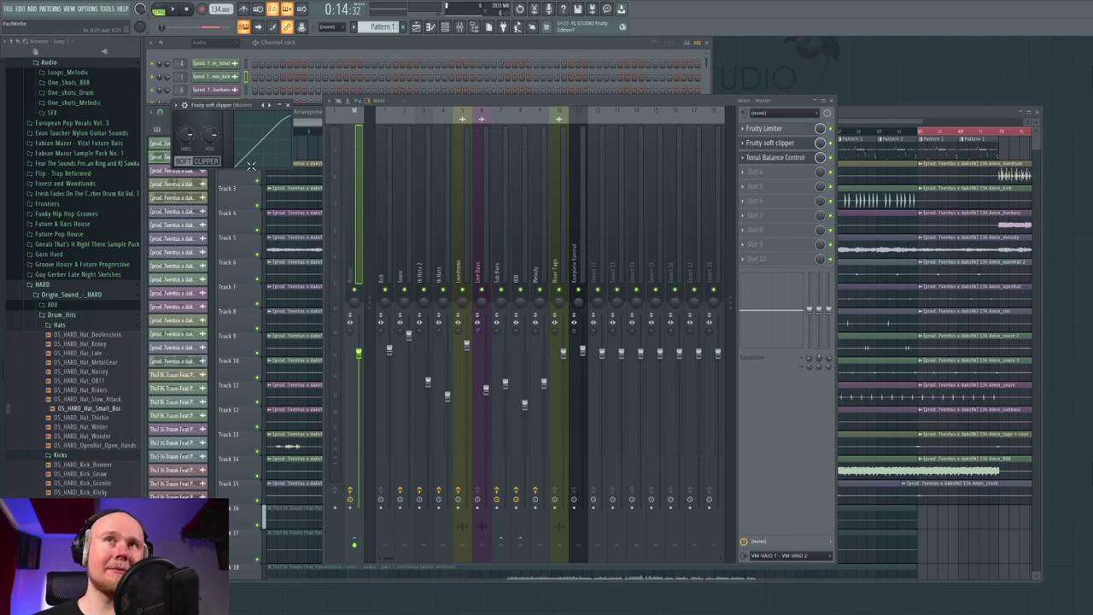
left_click(287, 104)
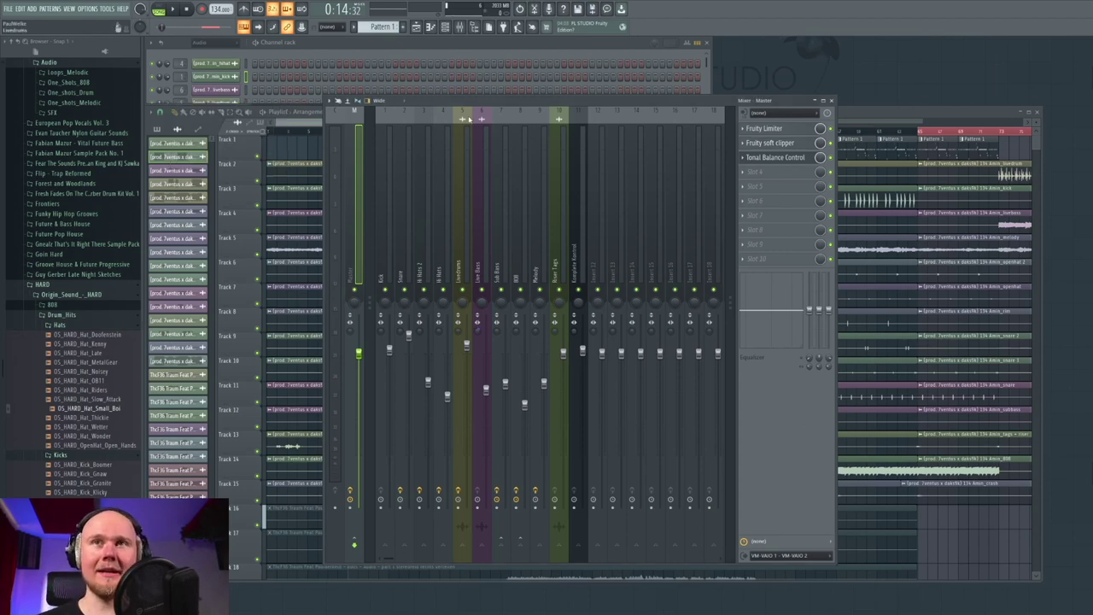
Review the effects on the Kick, Snare and Hi Hats 2 mixer tracks, including the snare's Fruity parametric EQ 2 curve.
left_click(381, 279)
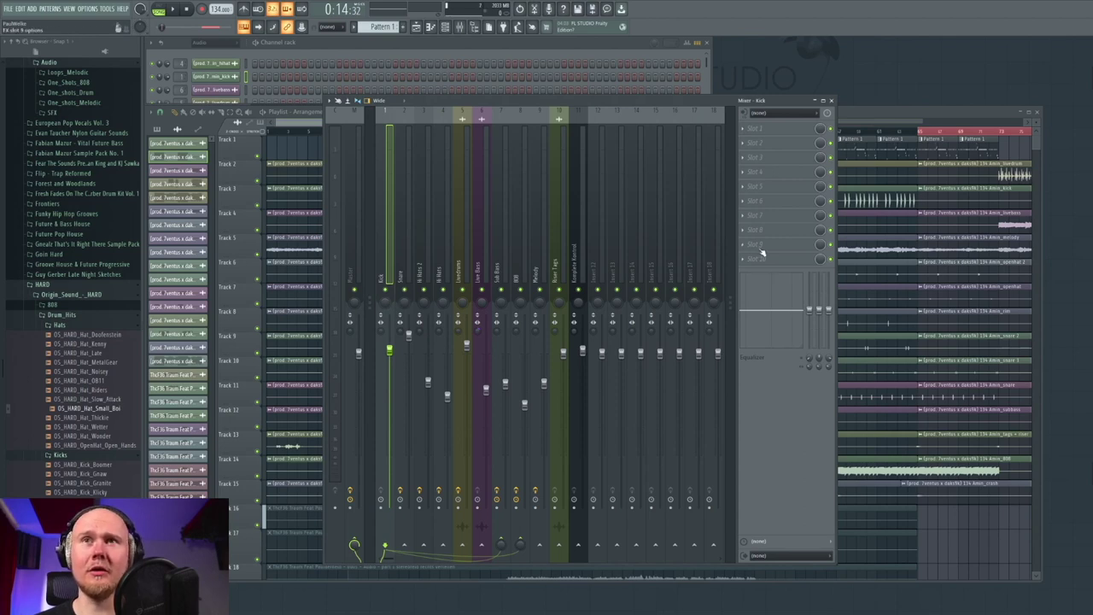
left_click(415, 271)
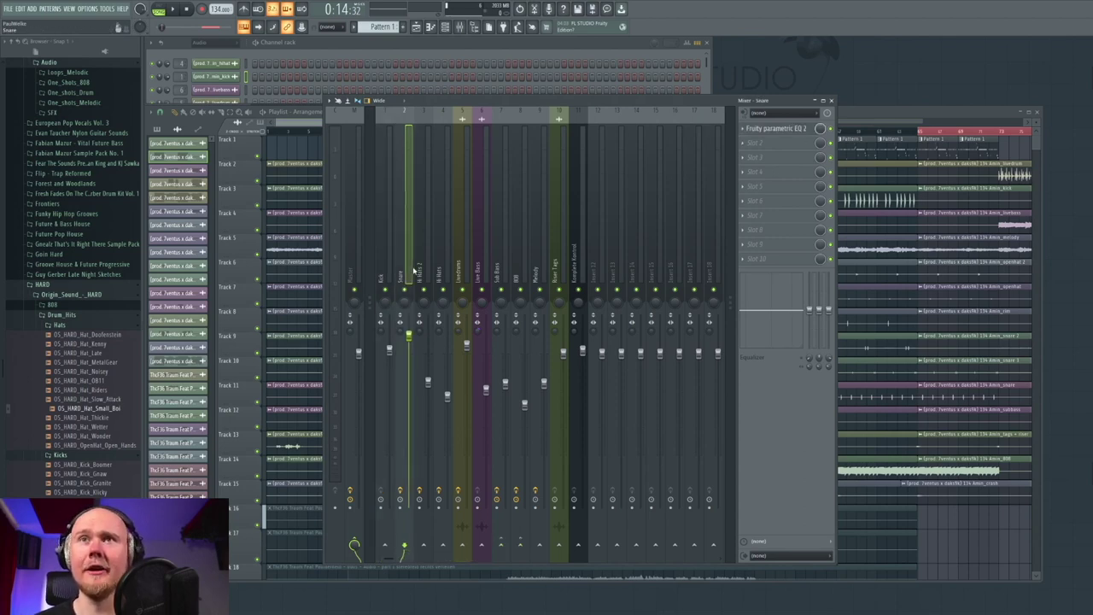
left_click(803, 129)
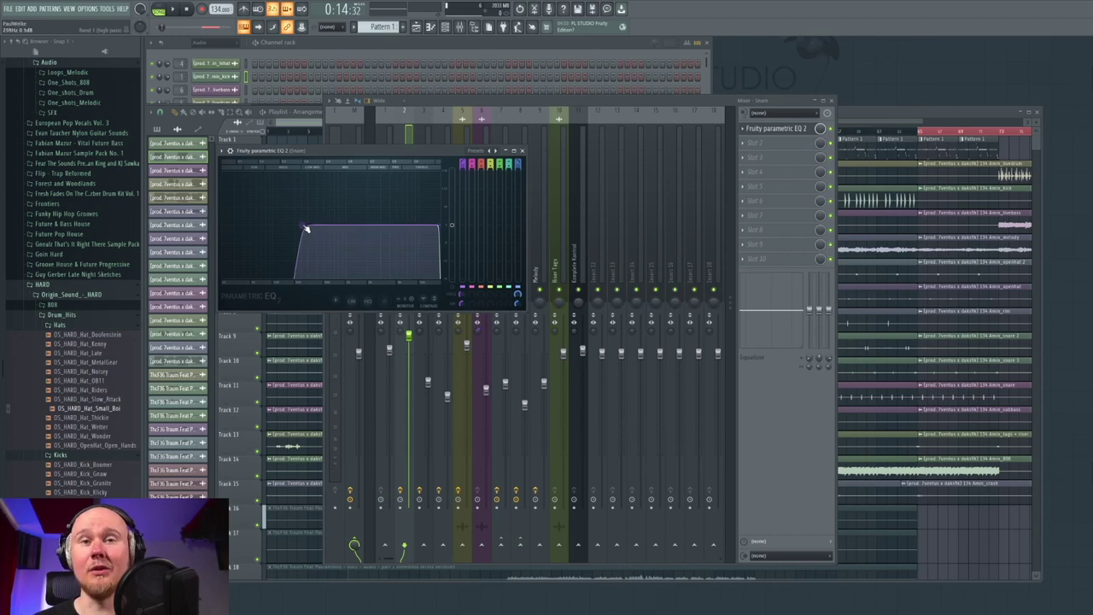
left_click(521, 151)
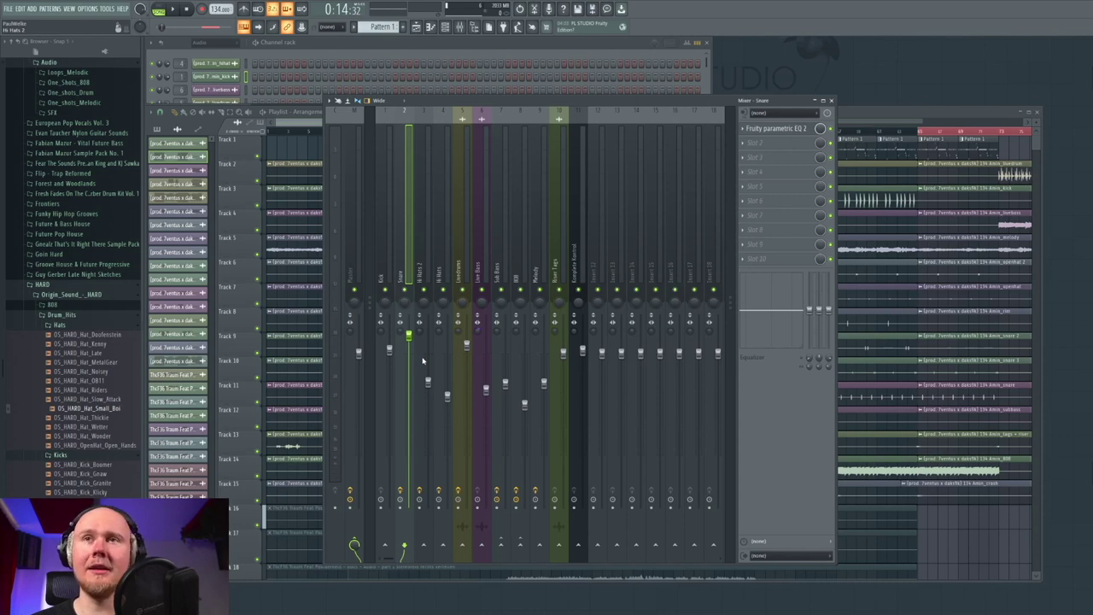
scroll(417, 267, "down", 3)
scroll(417, 267, "up", 3)
left_click(423, 256)
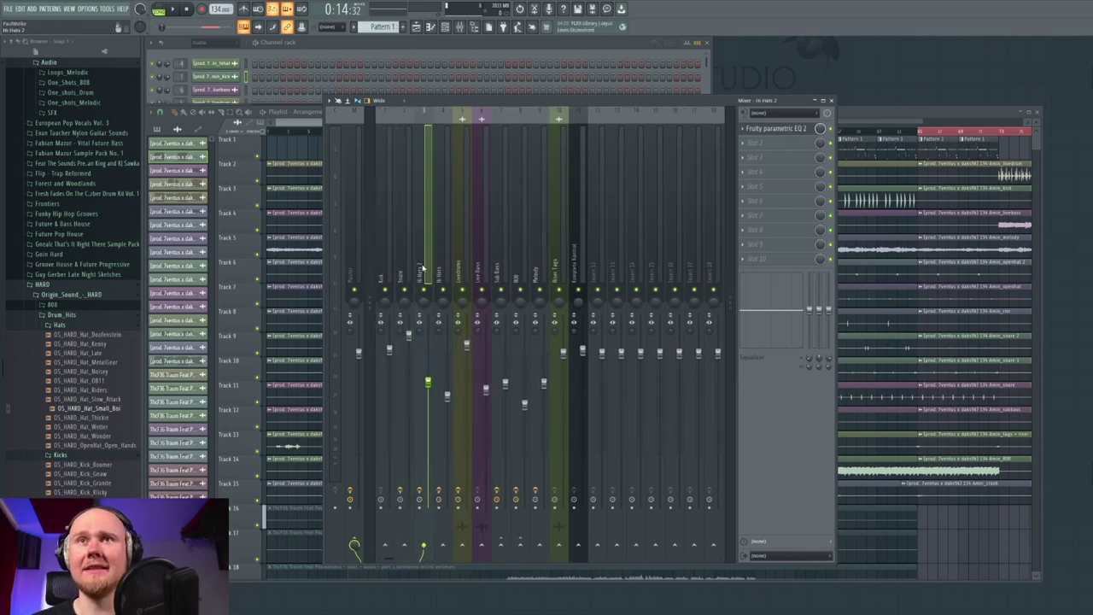
left_click(833, 101)
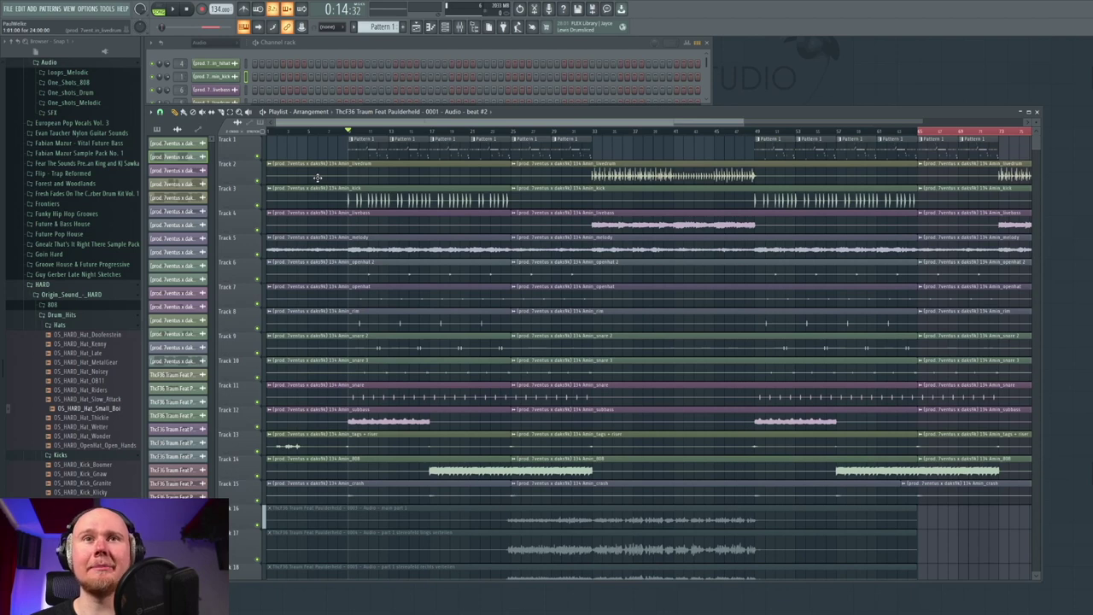
Open the first Pattern 1 clip on Track 1 in the piano roll and examine the hi-hat notes' velocity and panning.
scroll(317, 177, "up", 6)
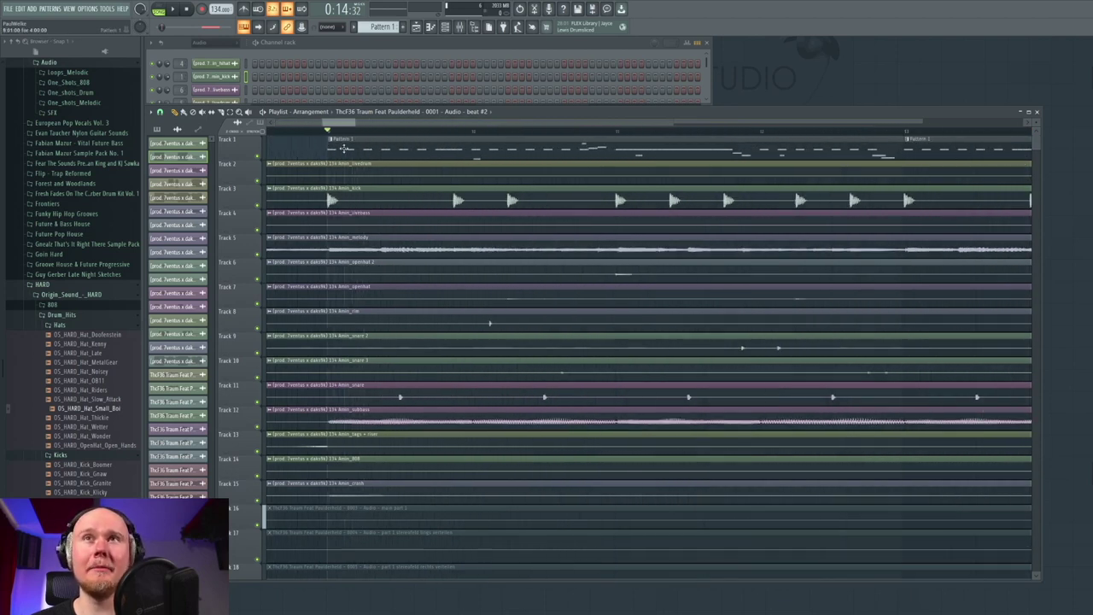
scroll(477, 152, "down", 5)
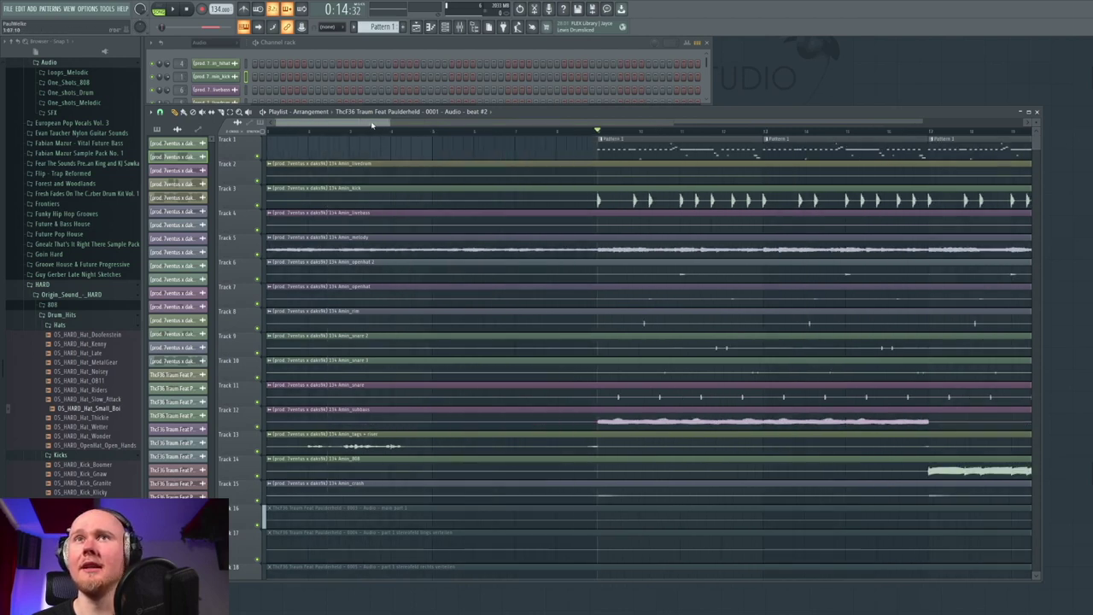
left_click_drag(371, 130, 440, 127)
scroll(461, 141, "down", 3)
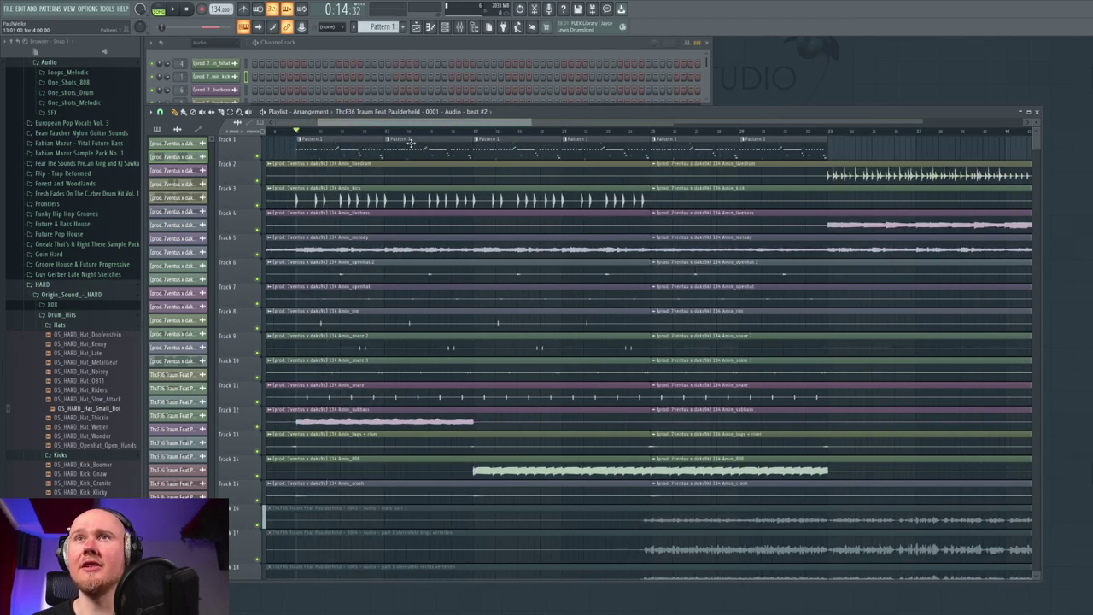
double_click(313, 149)
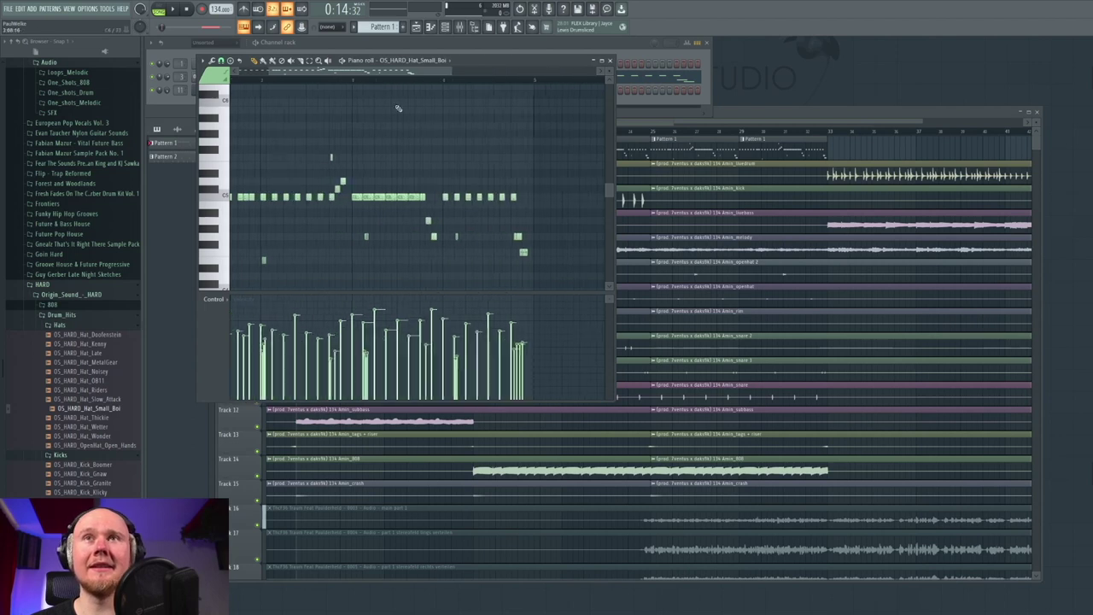
scroll(382, 76, "down", 2)
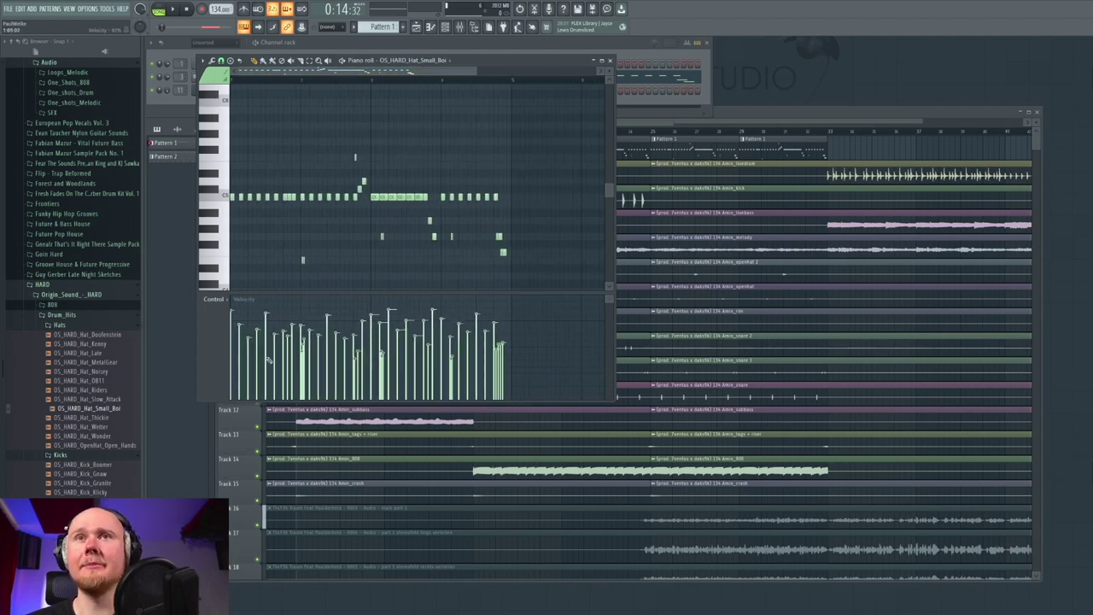
scroll(222, 323, "up", 1)
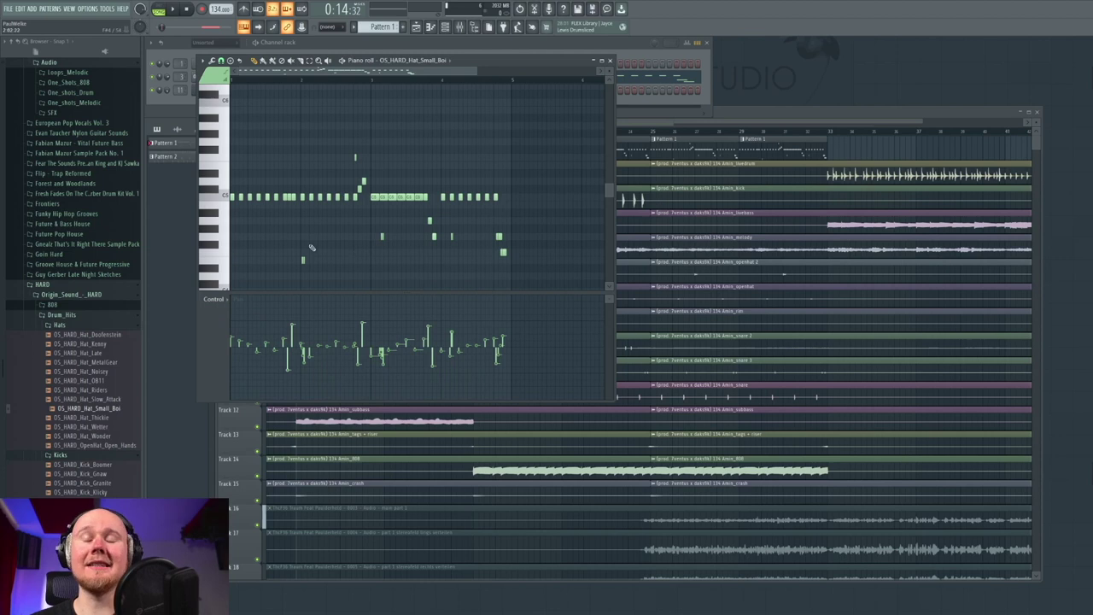
Select all hi-hat notes, try randomizing their panning, velocity and note pattern, undo the changes, and close the piano roll.
left_click_drag(549, 280, 268, 184)
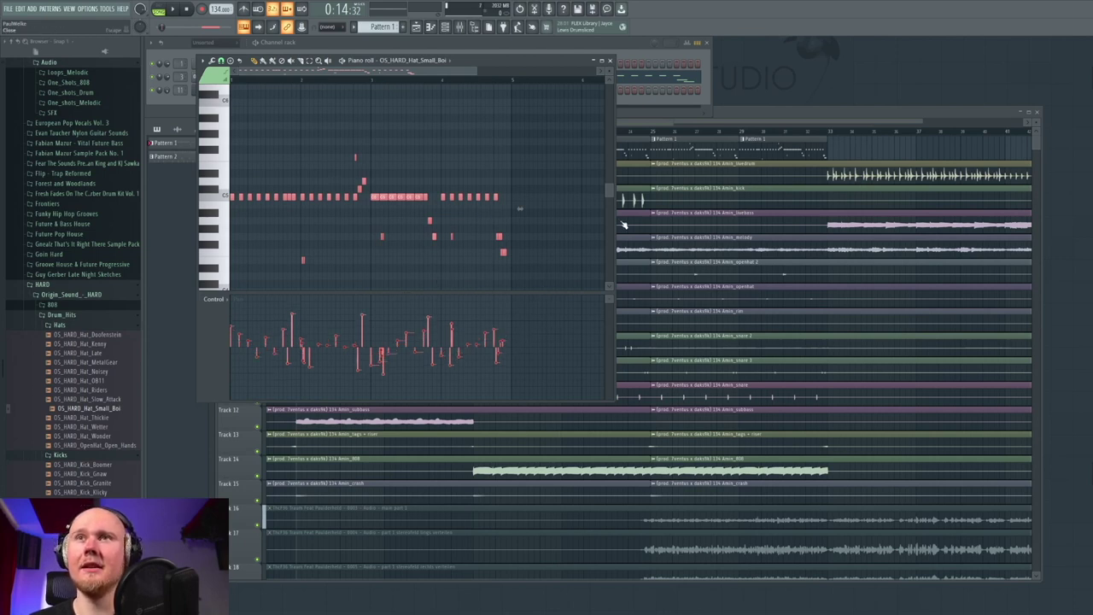
key("ctrl+z")
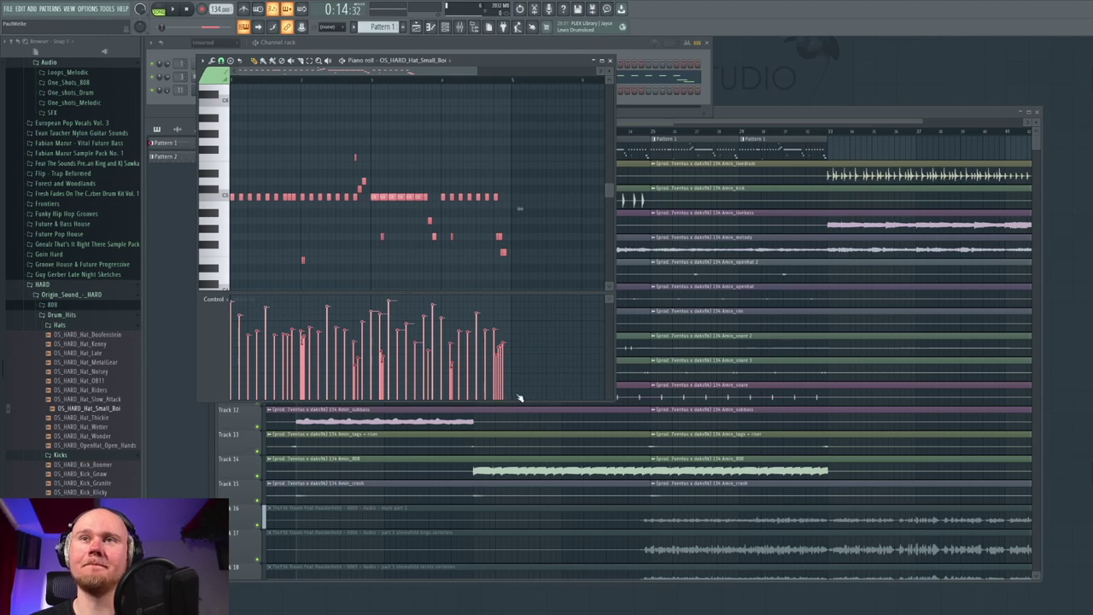
key("ctrl+z")
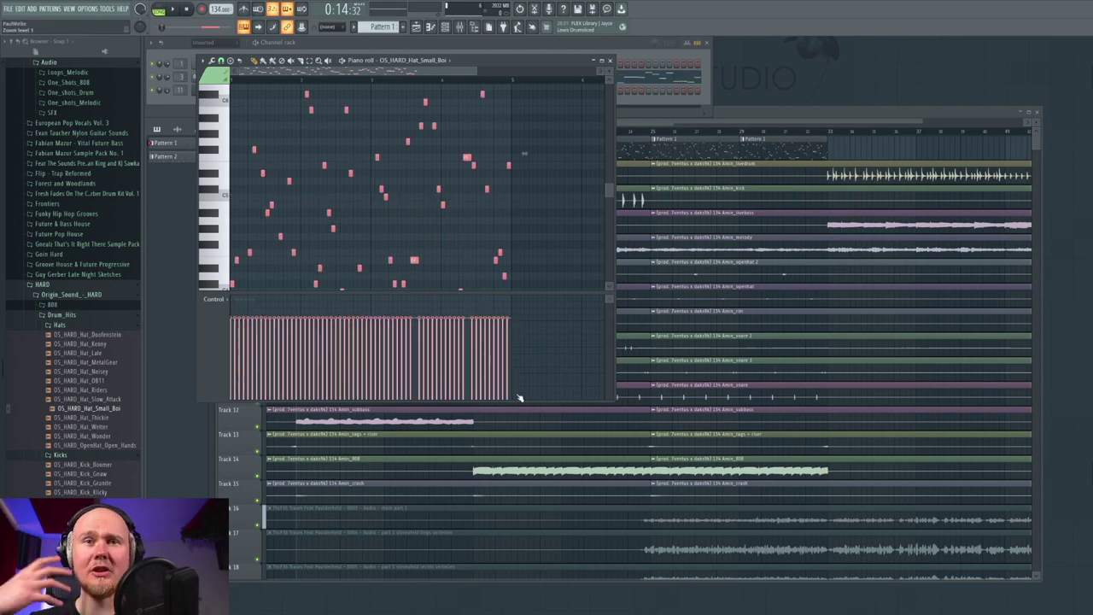
key("ctrl+z")
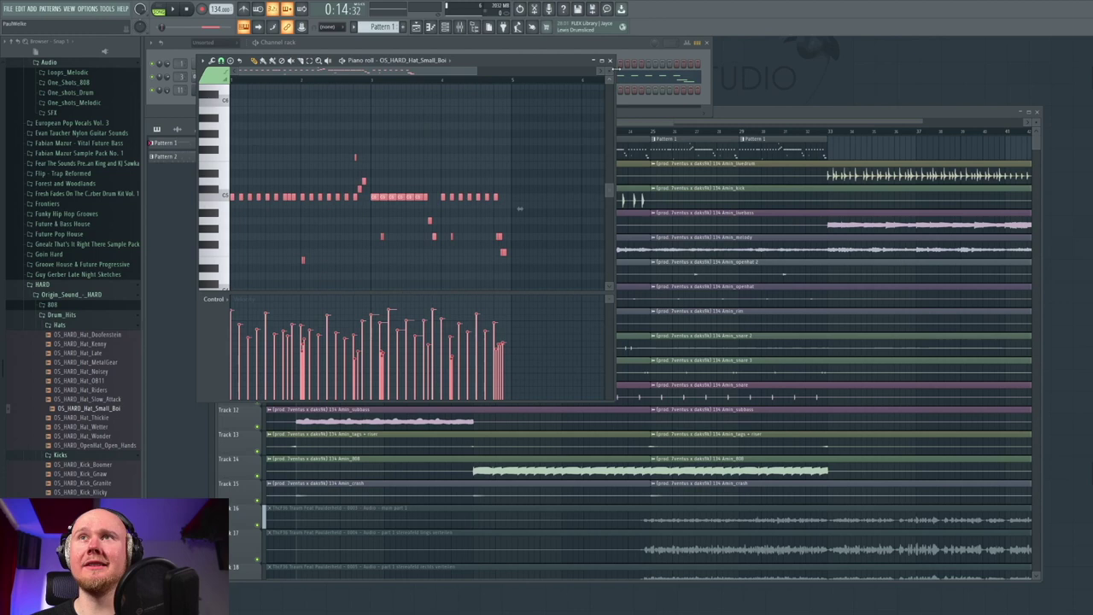
left_click(609, 61)
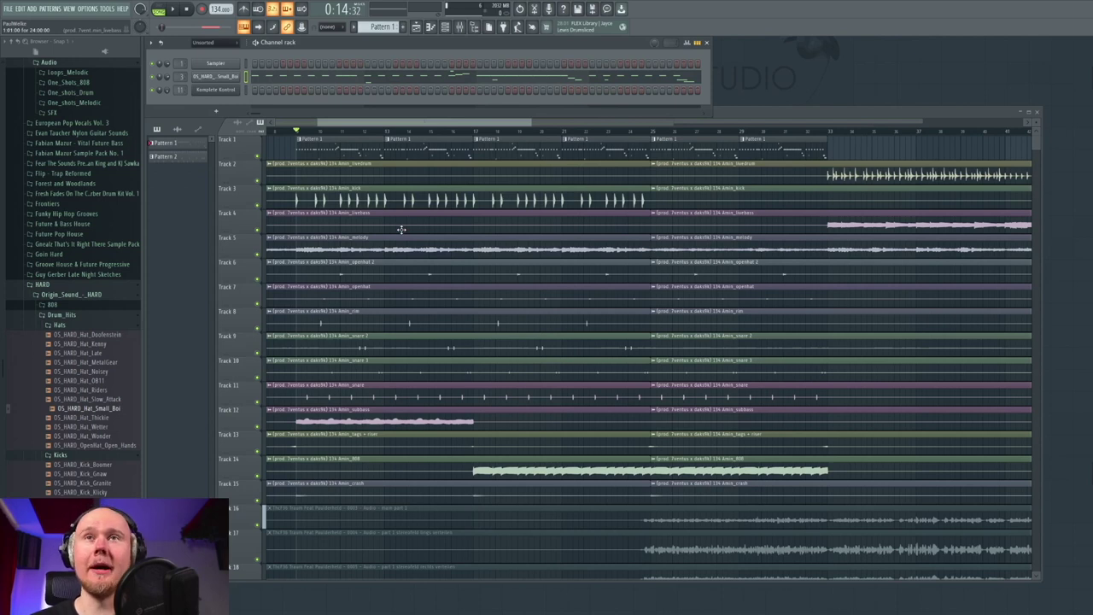
Reopen the mixer and compare the effect chains on the Sub Bass, 808, Live Bass and Livedrums tracks.
scroll(330, 275, "down", 2)
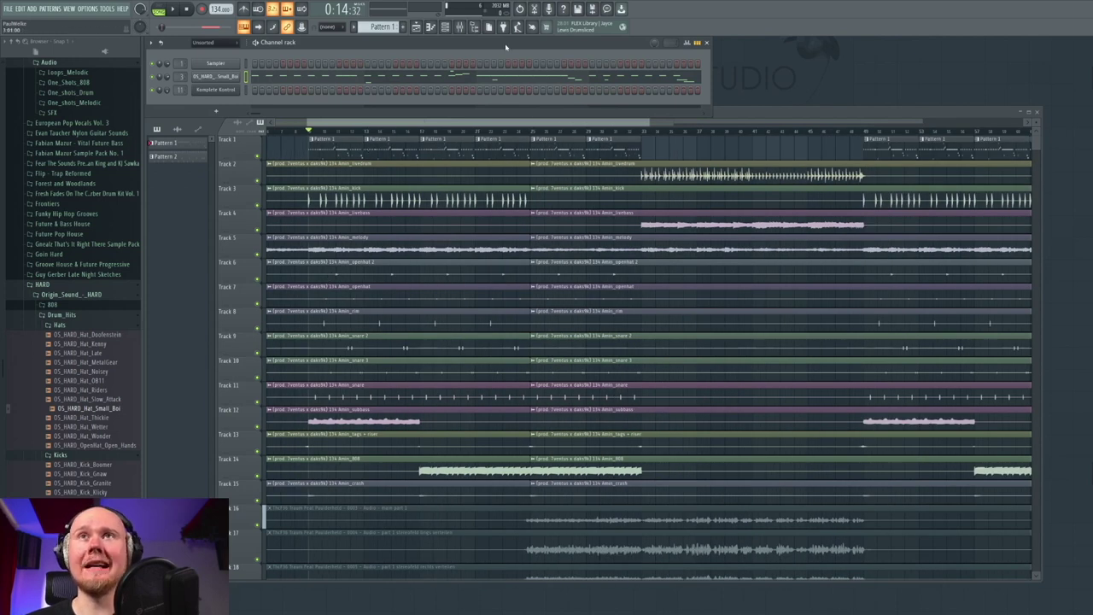
left_click(460, 26)
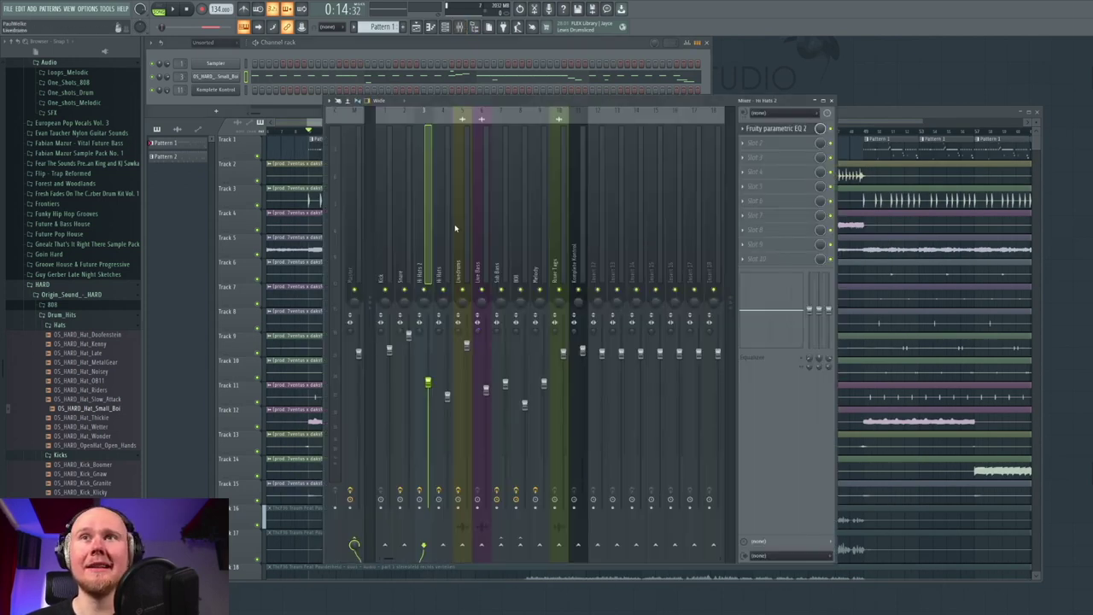
left_click(519, 272)
left_click(505, 270)
key("Right")
key("Left")
key("Right")
key("Left")
key("Left")
key("Right")
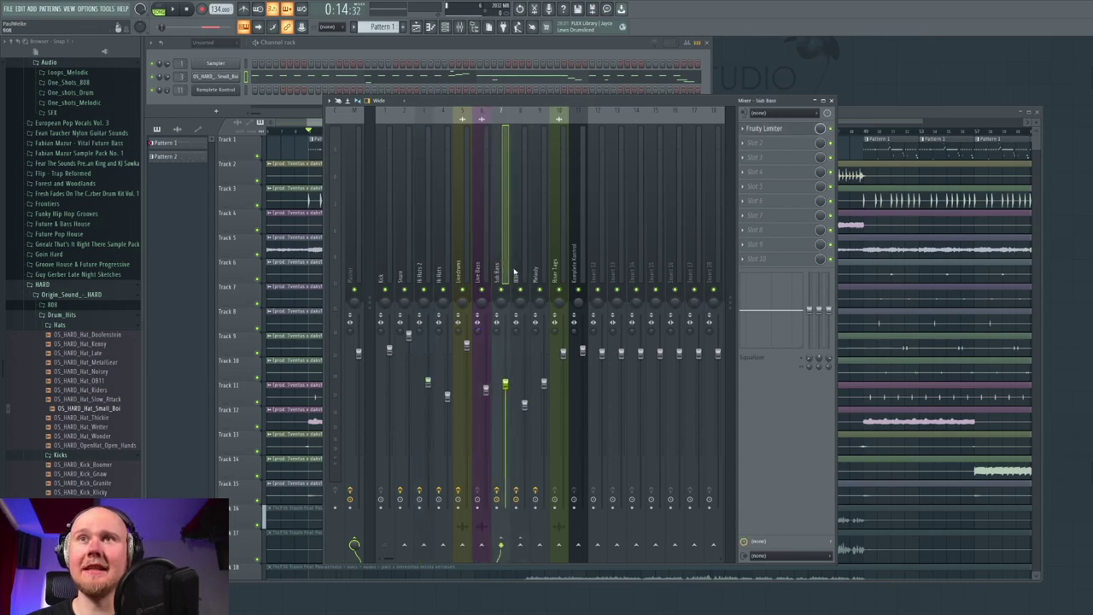
key("Right")
key("Left")
key("Left")
key("Left")
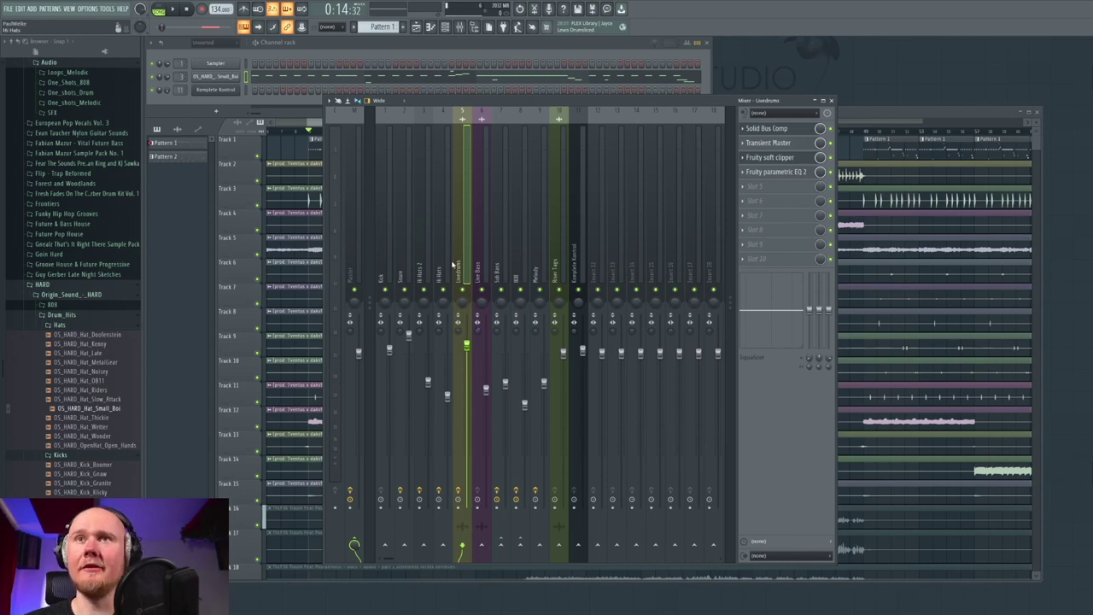
Inspect the Tonal Balance Control display on the Master track and close it.
left_click(350, 259)
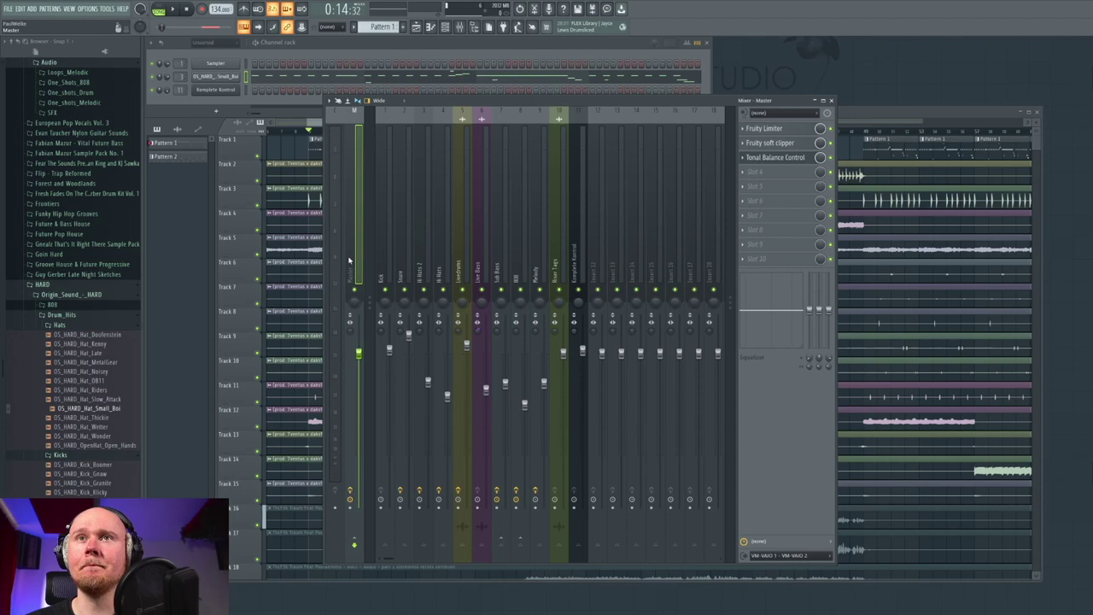
left_click(786, 159)
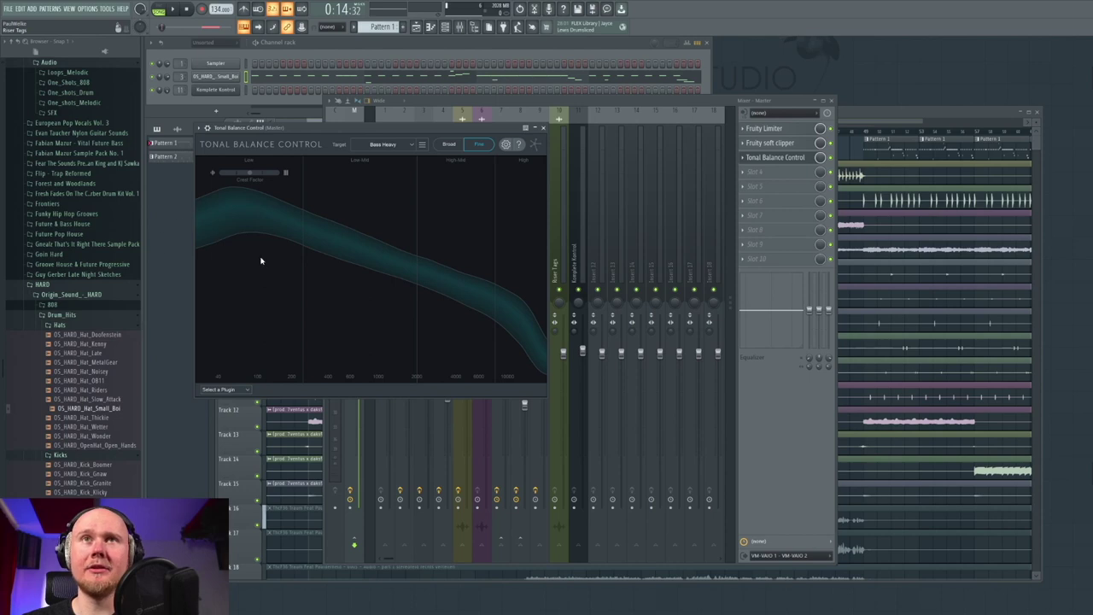
left_click(545, 128)
Inspect the ValhallaVintageVerb settings on the Melody mixer track and listen to the melody soloed.
left_click(542, 230)
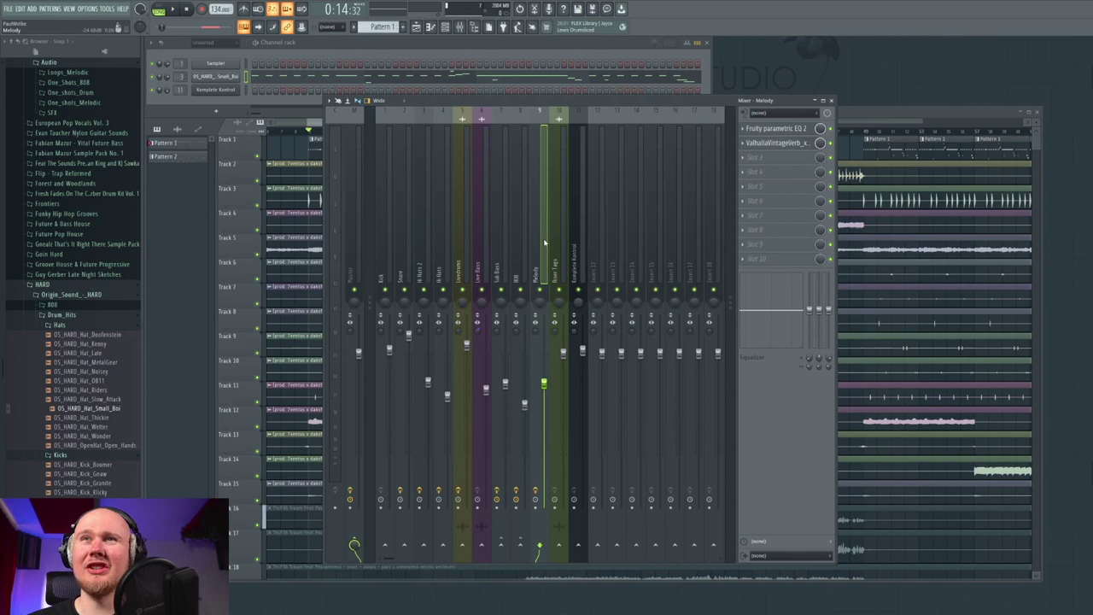
left_click(787, 142)
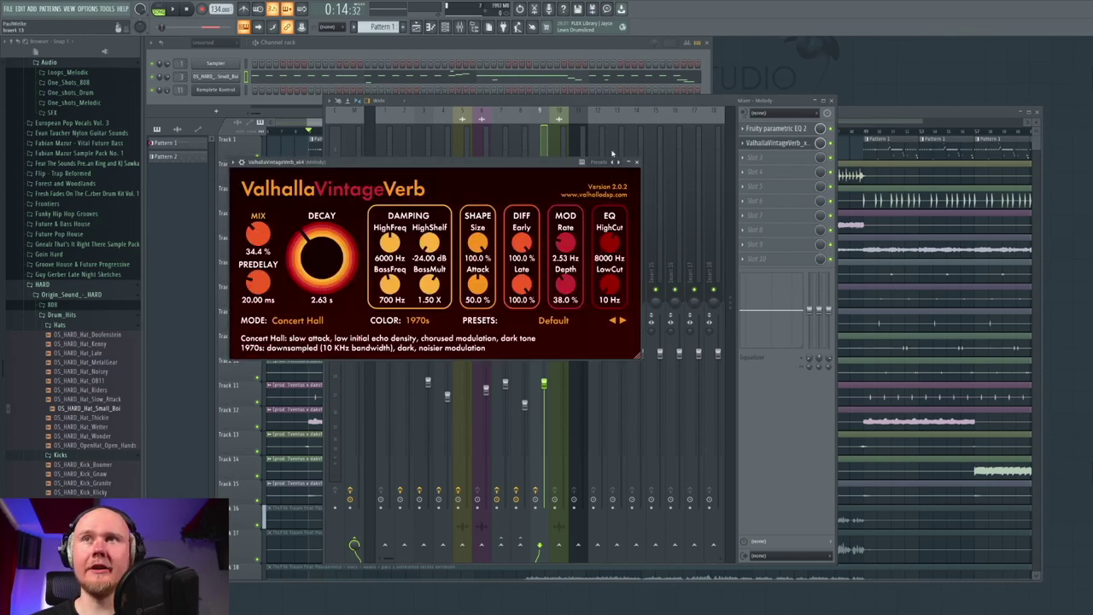
left_click(636, 162)
key("space")
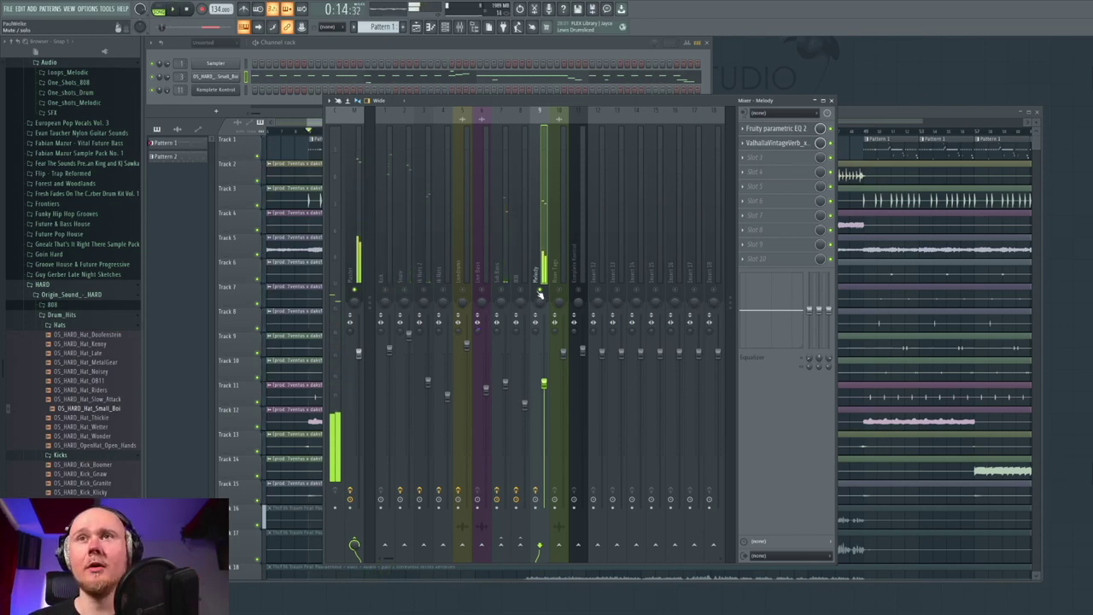
left_click(540, 292, "ctrl")
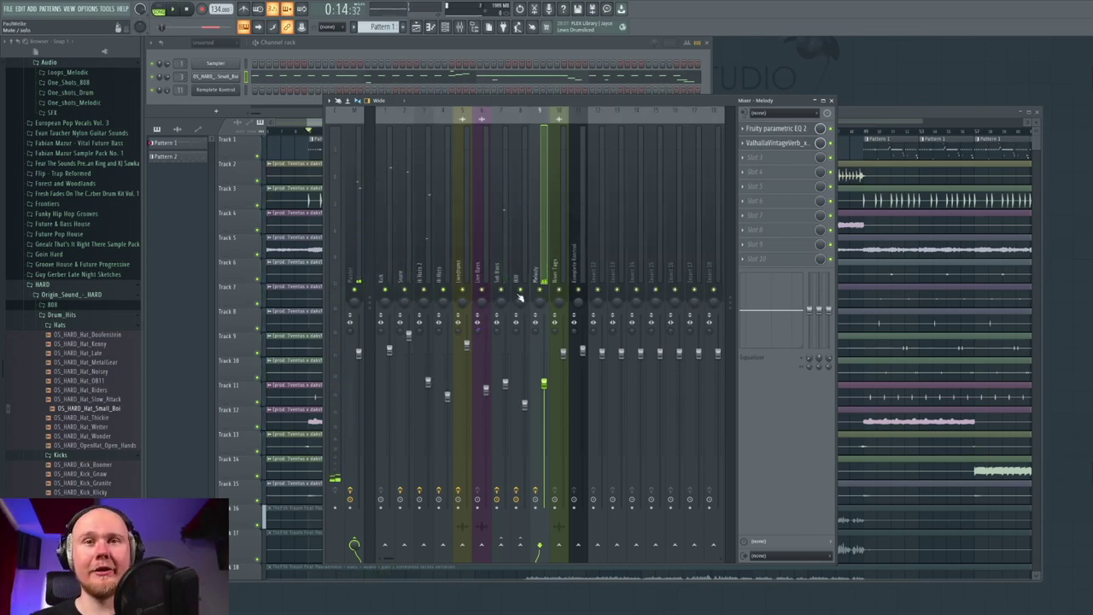